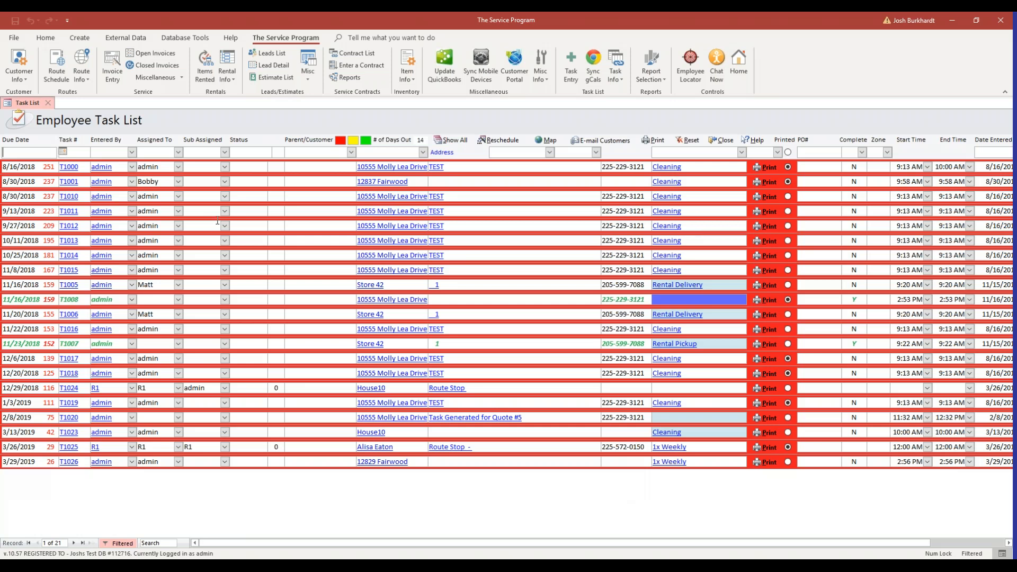
Open the route schedule and examine the customers and route dates of its two weekly stops
left_click(58, 74)
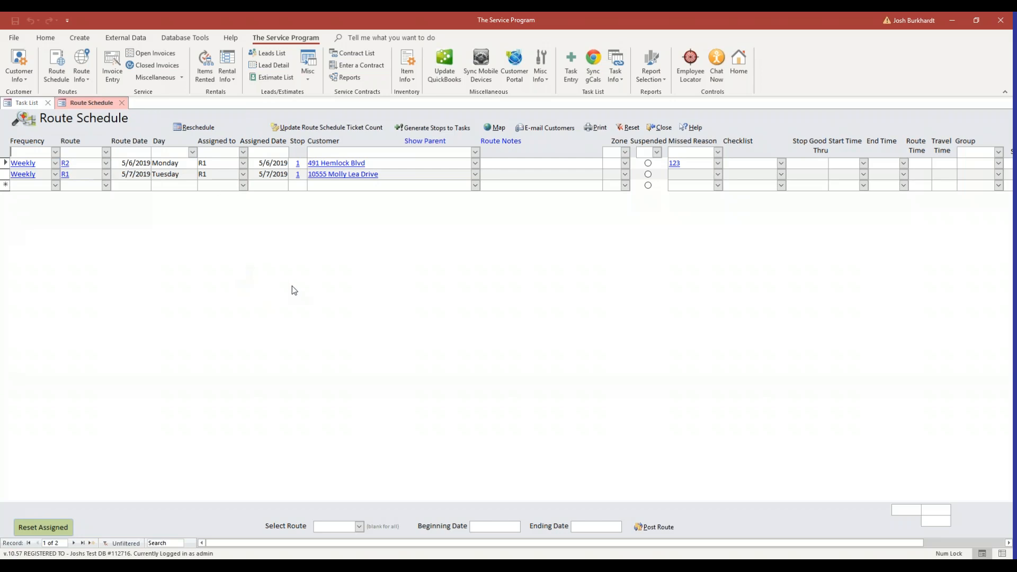
left_click(390, 169)
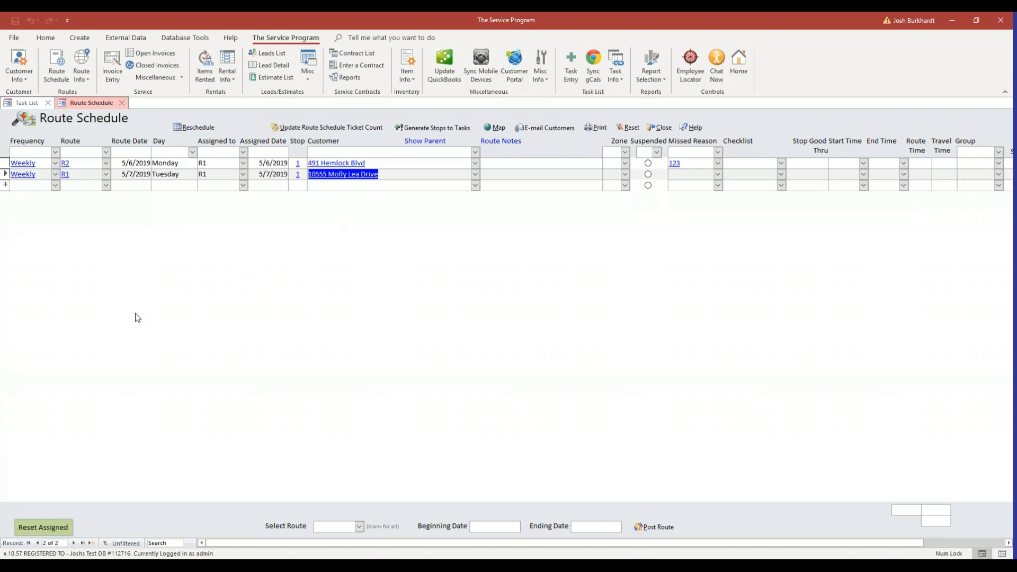
left_click(394, 174)
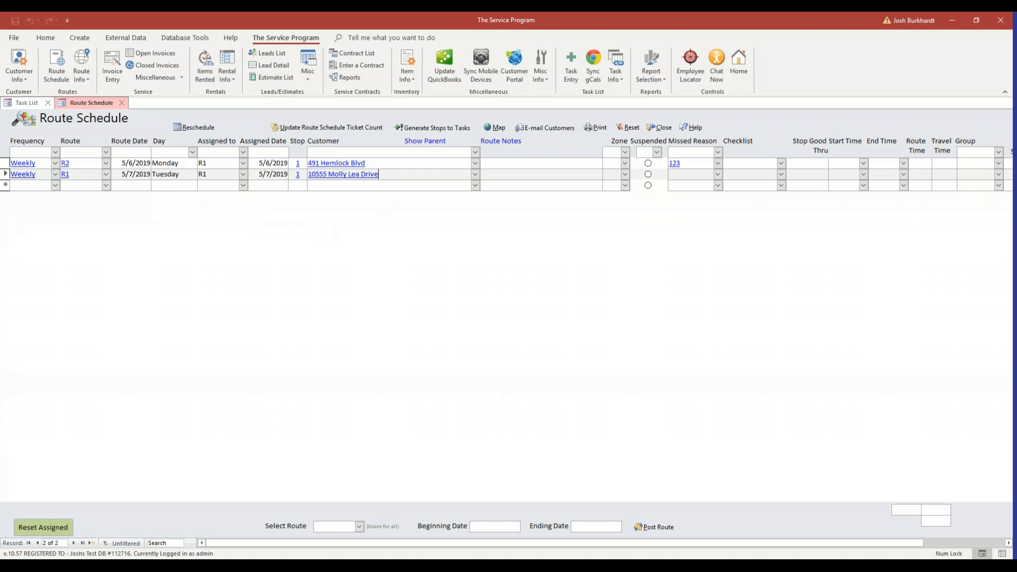
left_click(120, 161)
left_click(123, 175)
Open the customer record of the Monday stop, examine its pricing items and close the record
left_click(337, 164)
left_click(344, 163)
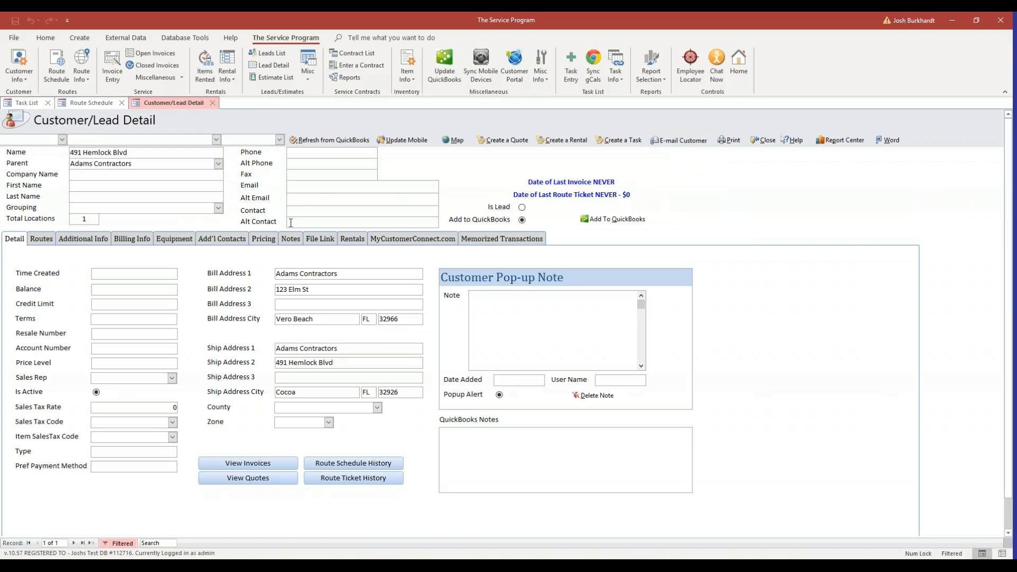
left_click(264, 239)
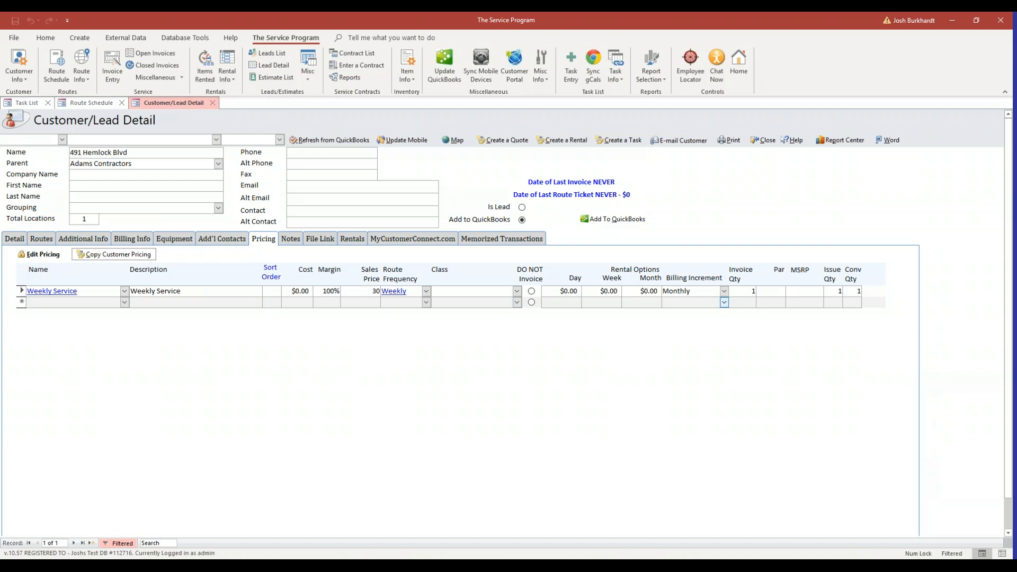
left_click(762, 140)
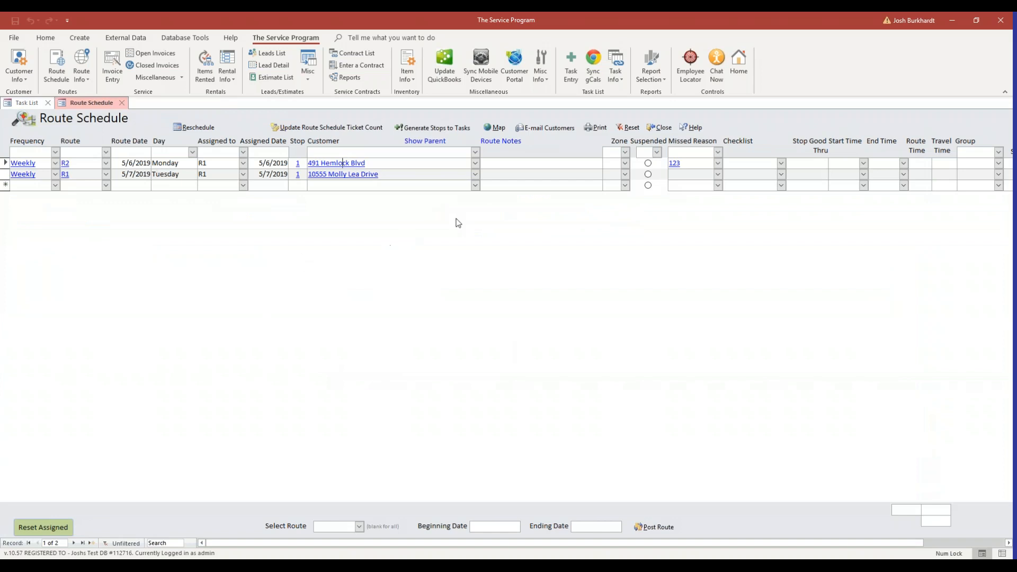
Open automatic route ticket generation and set the date range from 5/6/2019 to 5/7/2019
left_click(82, 81)
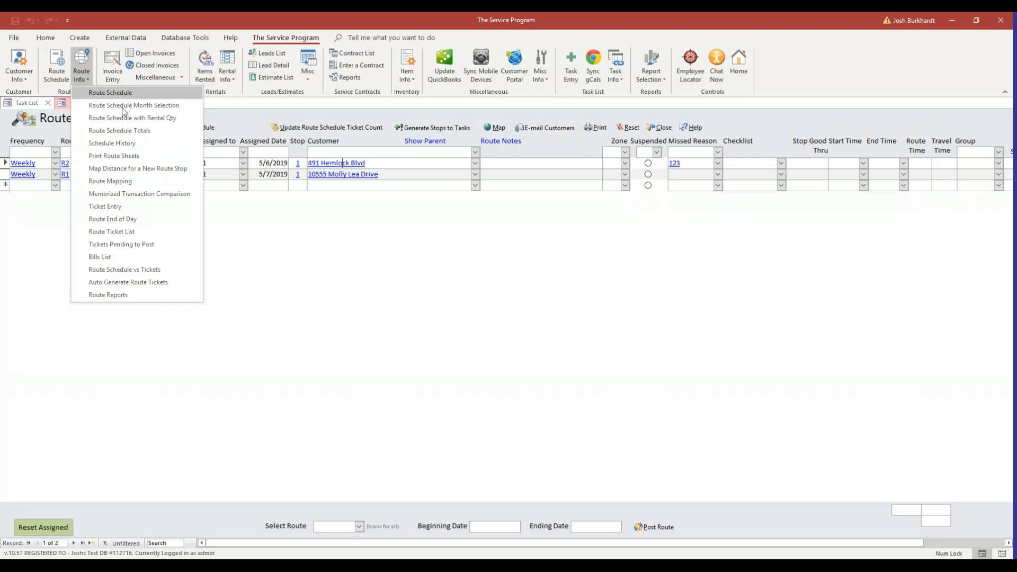
left_click(151, 283)
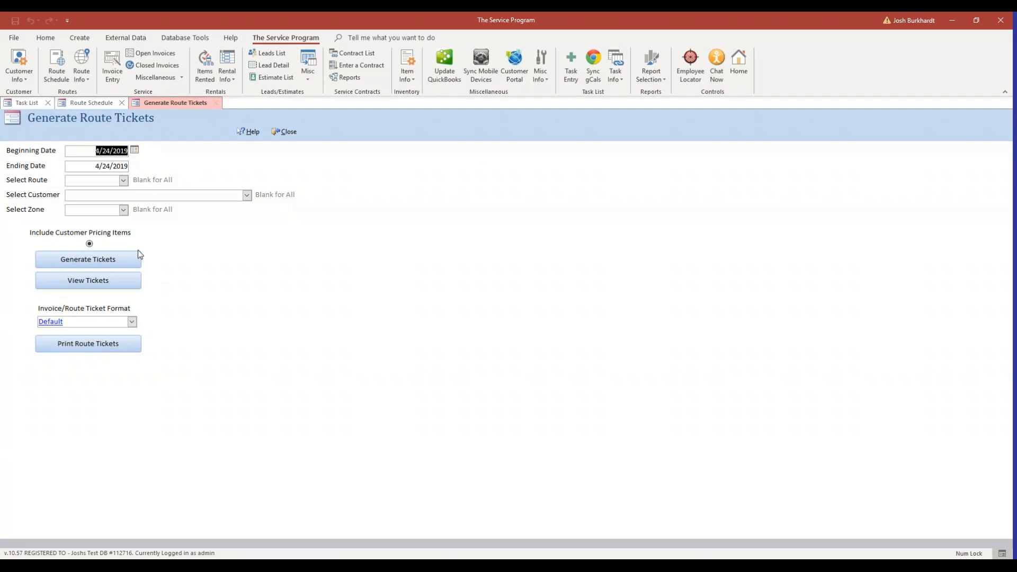
left_click(135, 153)
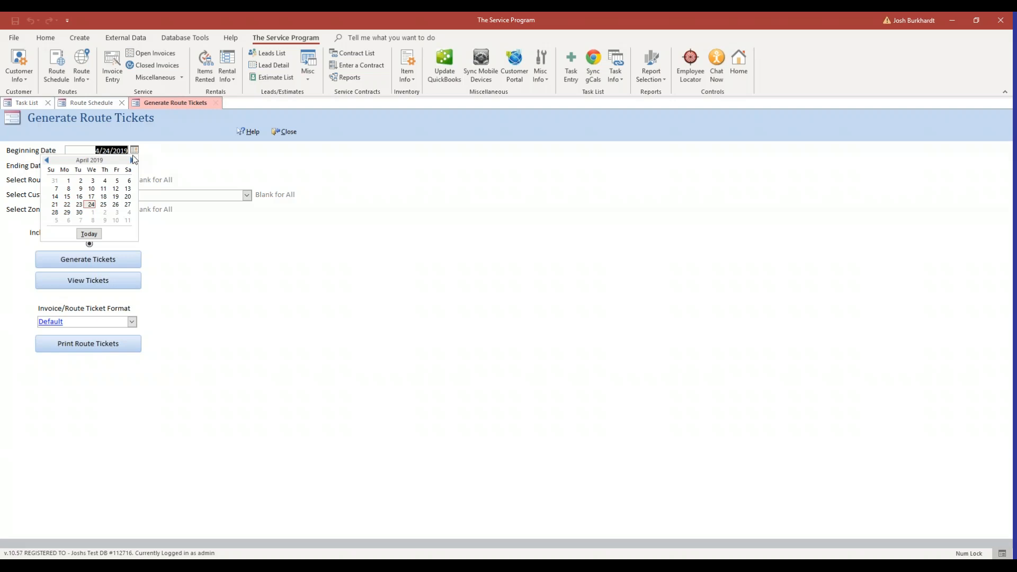
left_click(133, 160)
left_click(69, 189)
left_click(120, 168)
left_click(135, 165)
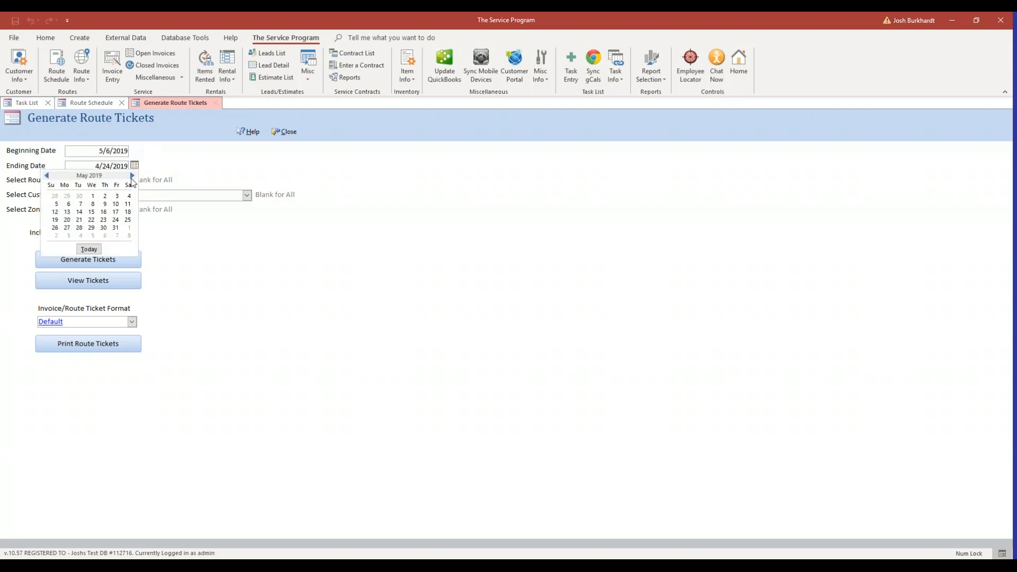
left_click(77, 205)
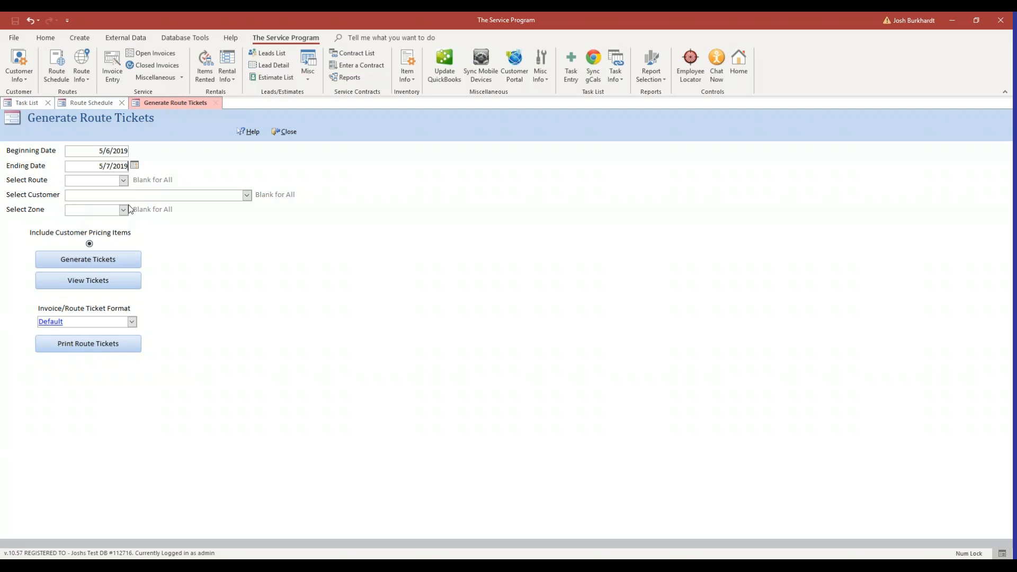
left_click(135, 165)
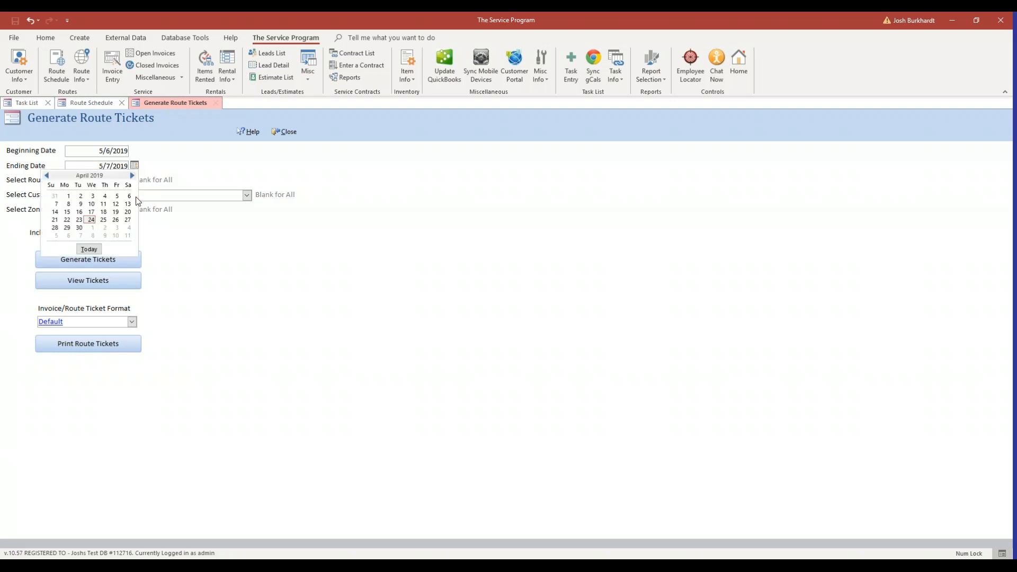
left_click(231, 158)
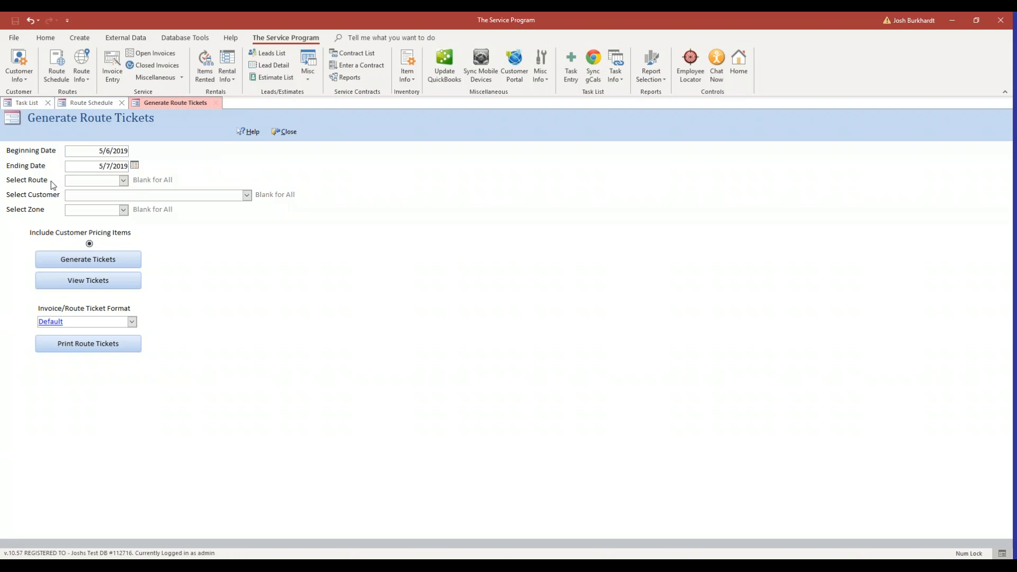
Leave the route selection blank for all routes and generate the route tickets, accepting the confirmation
left_click(124, 181)
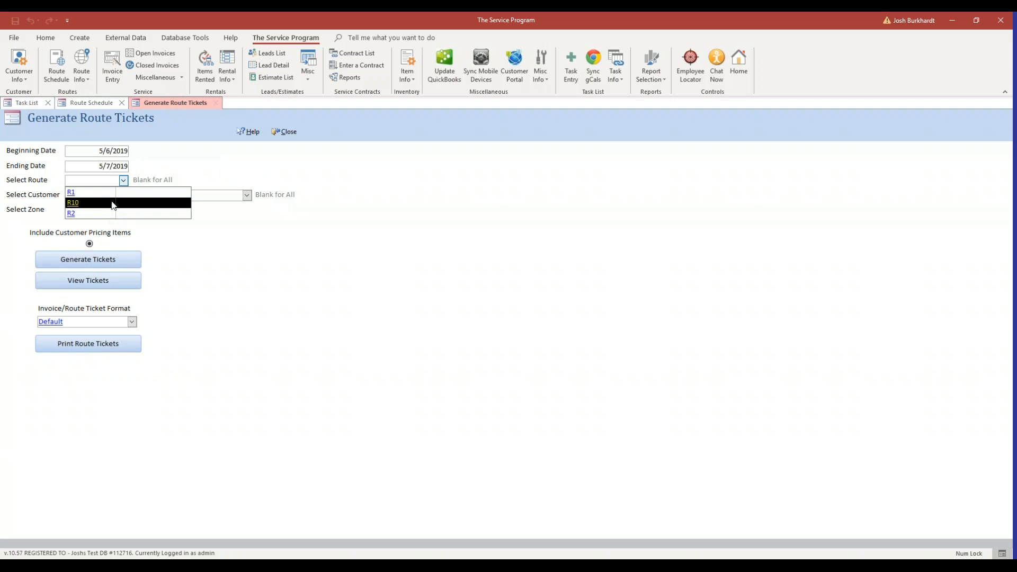
left_click(169, 177)
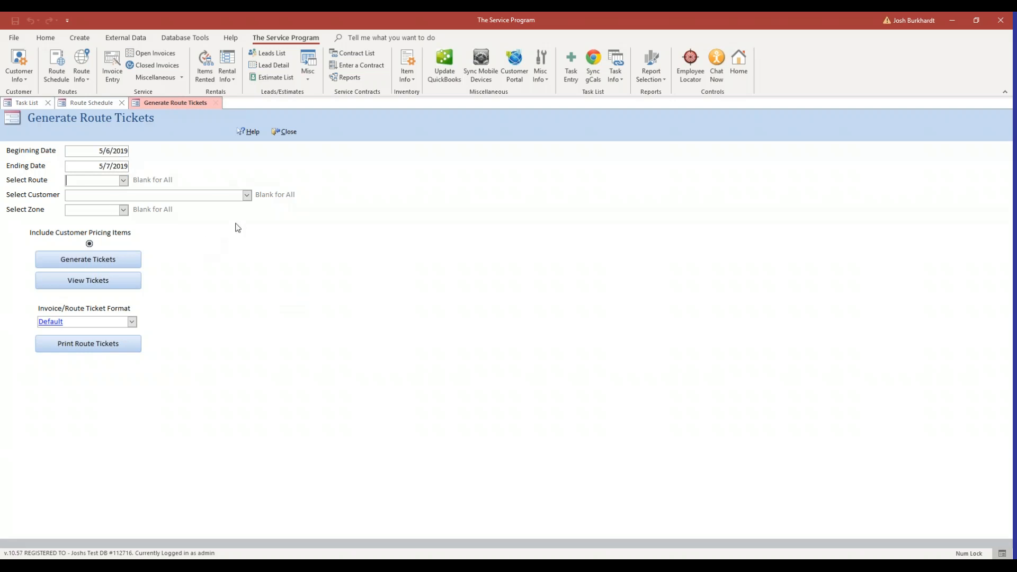
left_click(119, 258)
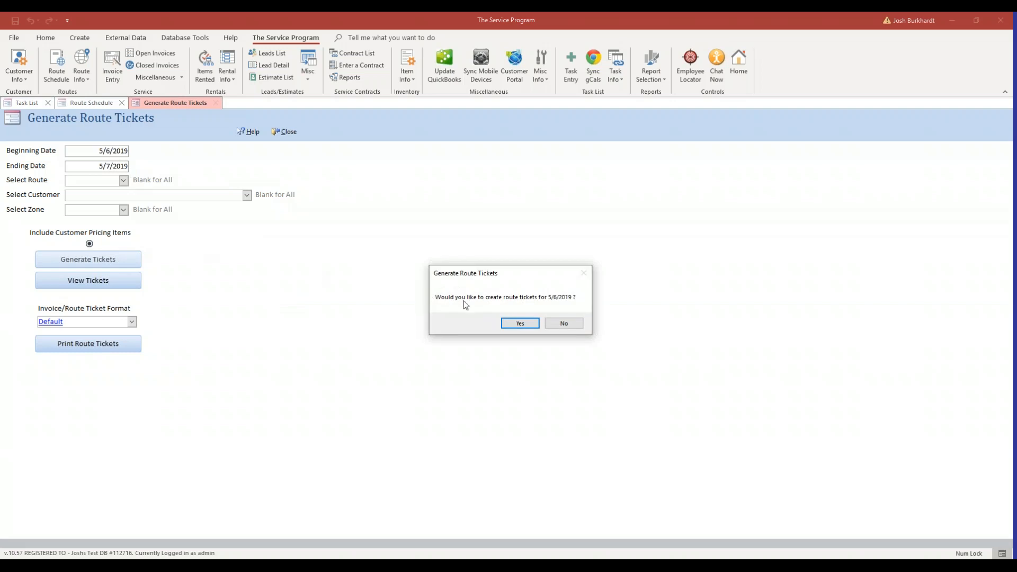
left_click(519, 323)
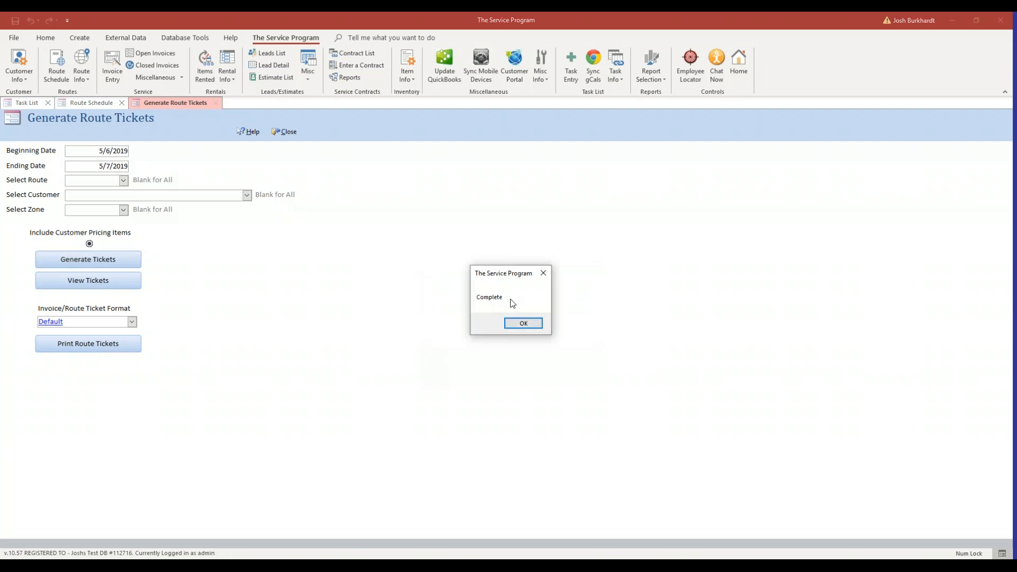
left_click(516, 323)
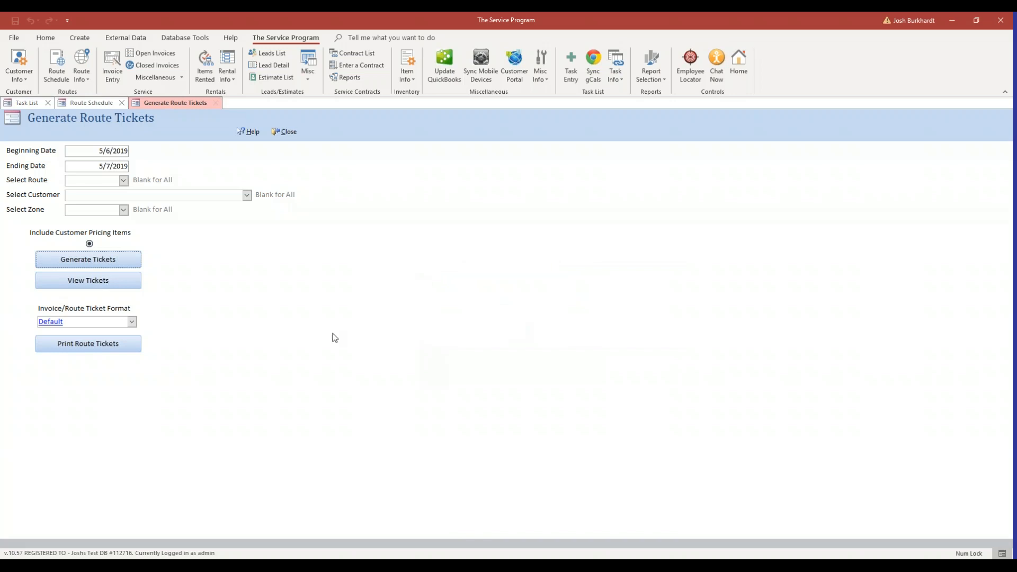
View the generated tickets and check the dates and customers of the 5/6/2019 and 5/7/2019 entries
left_click(116, 281)
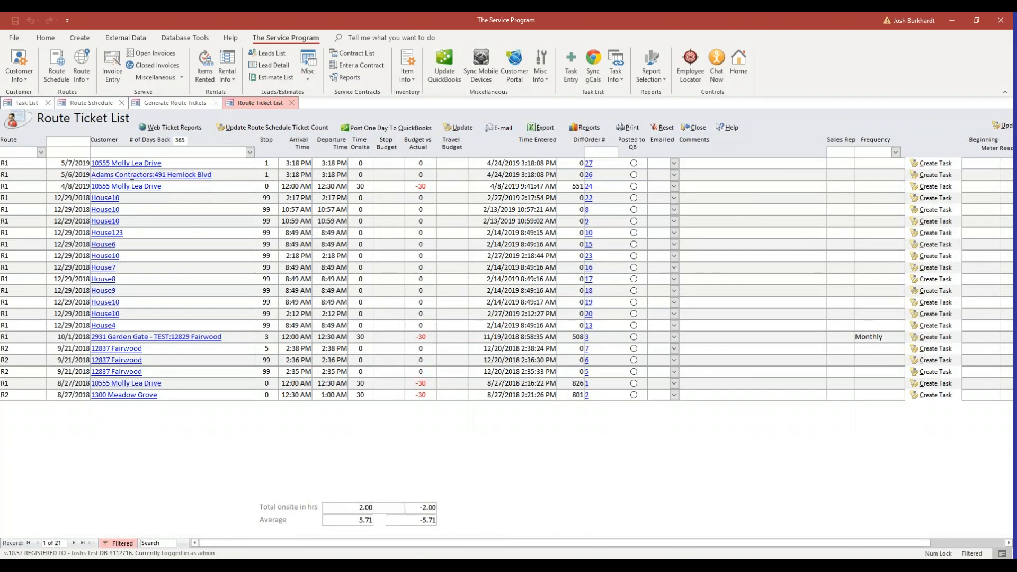
left_click(66, 163)
left_click(63, 173)
left_click(177, 163)
Open the 5/6/2019 route ticket, examine its line items and close it
left_click(595, 162)
left_click(588, 174)
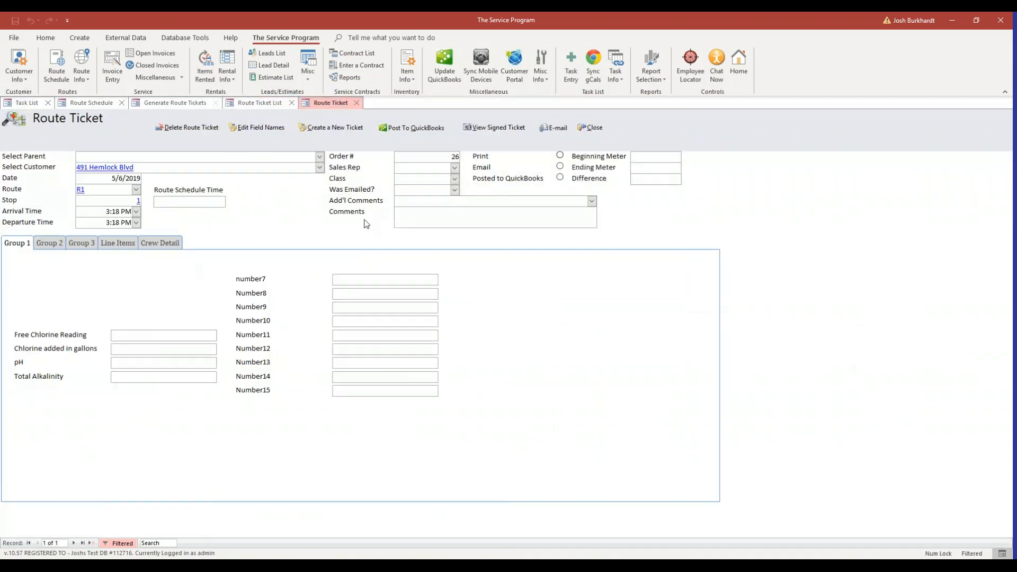
left_click(117, 244)
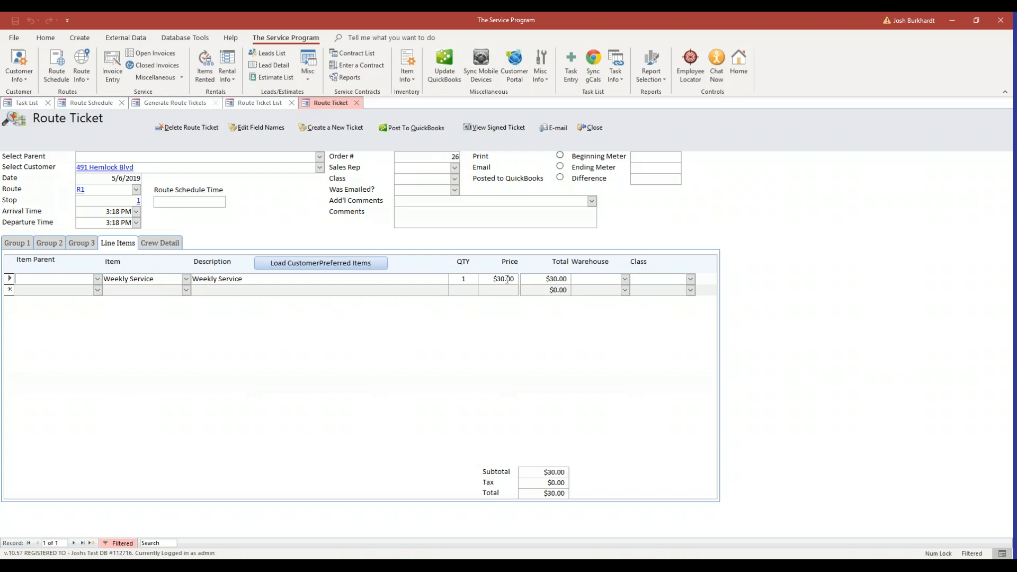
left_click(590, 128)
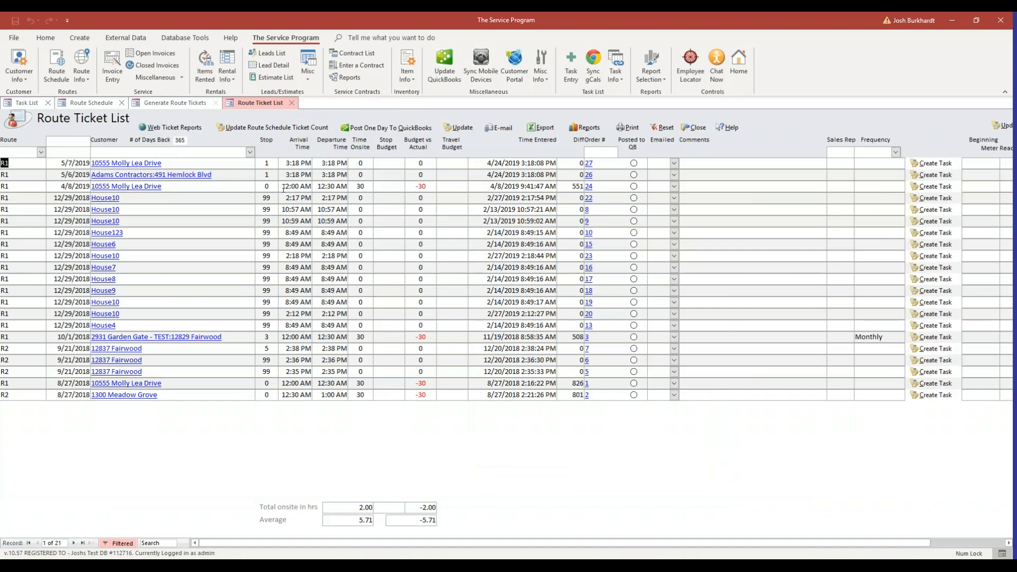
Open the 5/7/2019 route ticket, examine its line items and close it
left_click(588, 164)
left_click(121, 244)
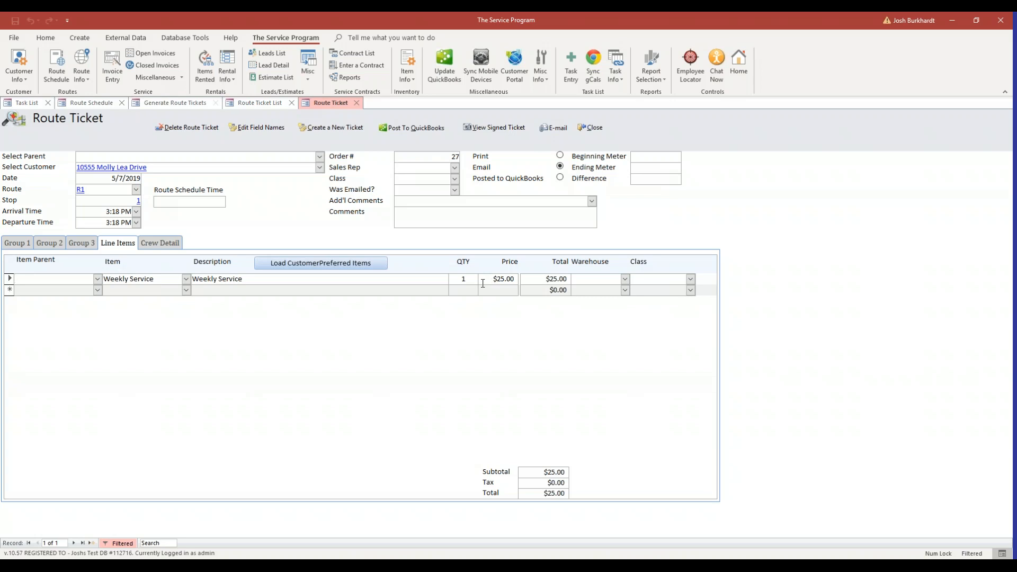
left_click(592, 128)
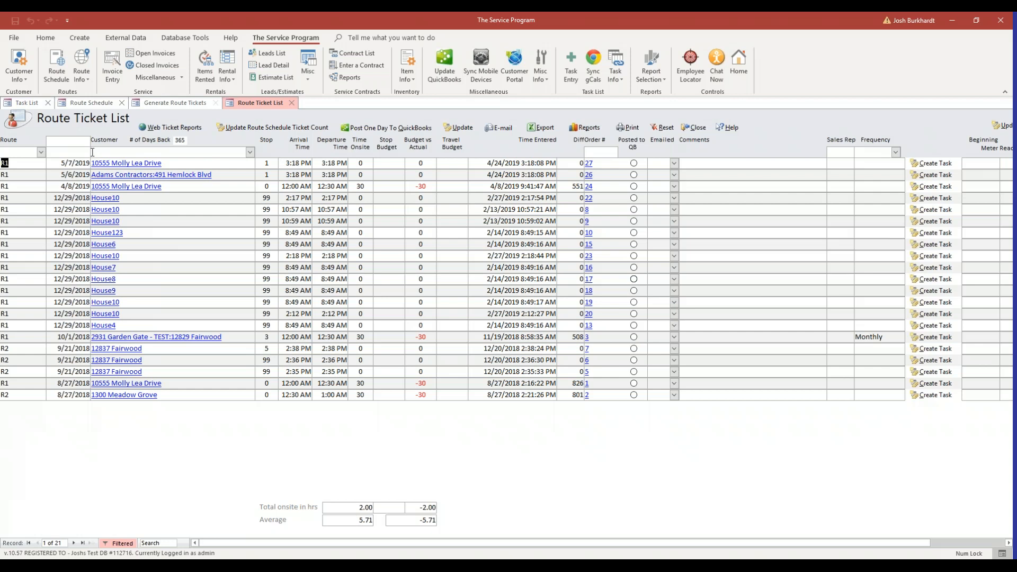
Return to the route schedule and set the beginning date for posting to 5/6/2019
left_click(91, 103)
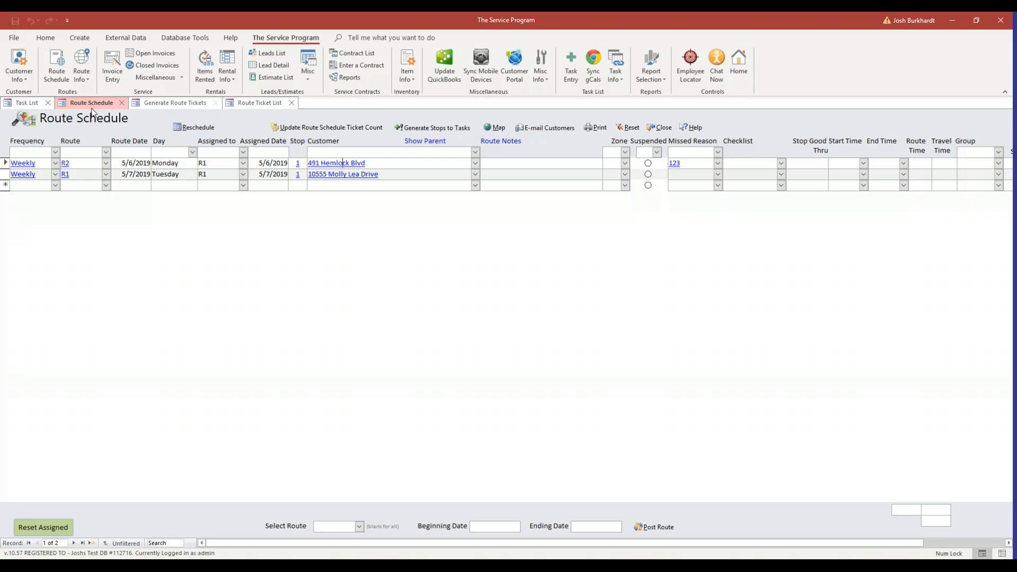
left_click(526, 526)
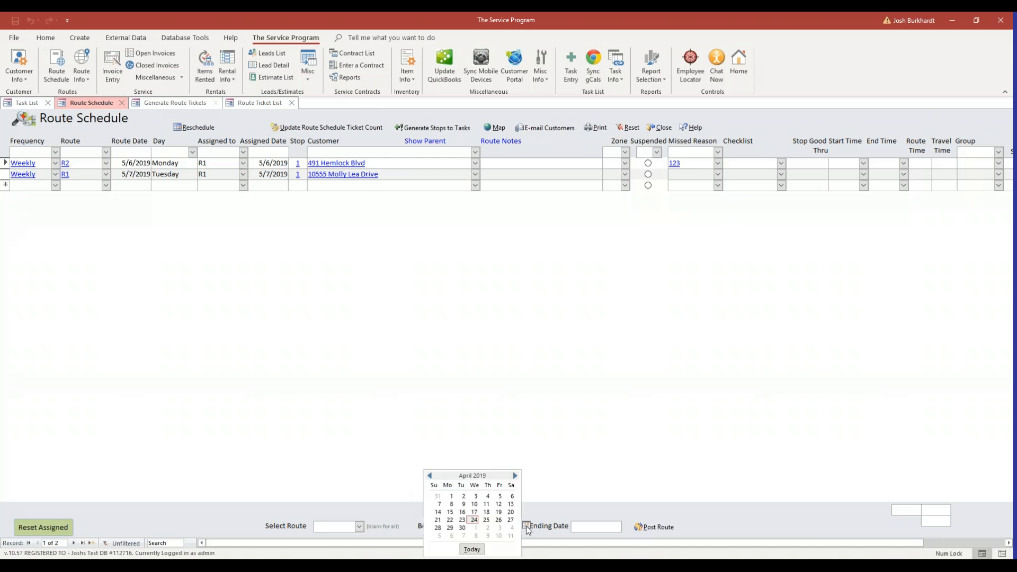
left_click(515, 476)
left_click(473, 511)
left_click(526, 526)
left_click(515, 475)
left_click(451, 503)
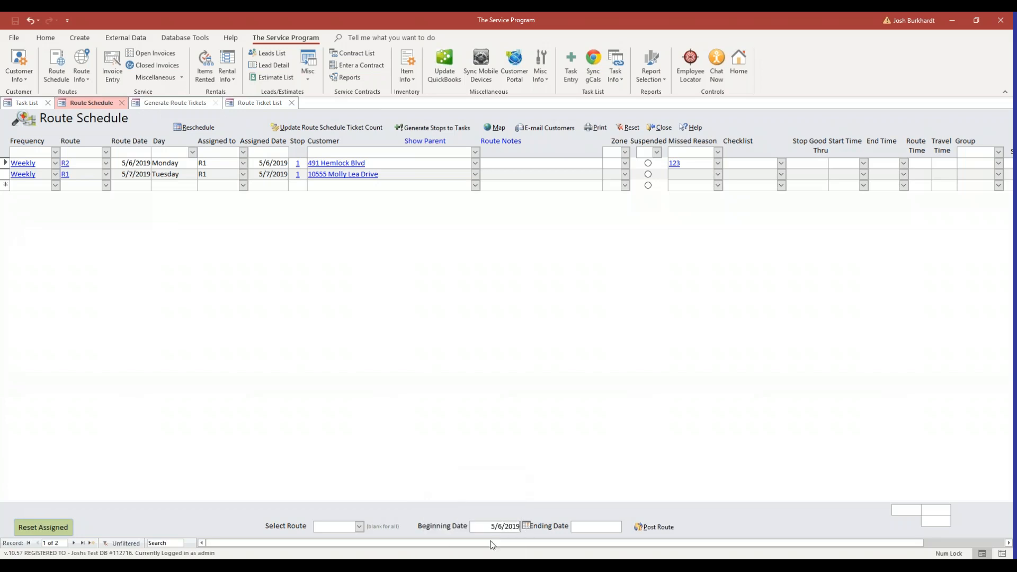
Set the ending date for posting the route to 5/10/2019
left_click(598, 526)
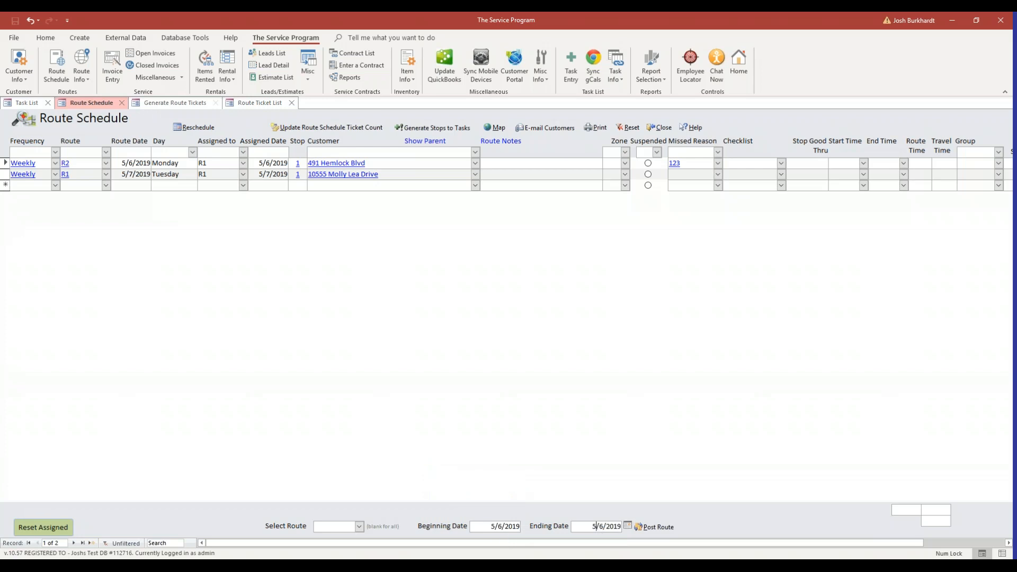
left_click(627, 526)
left_click(616, 476)
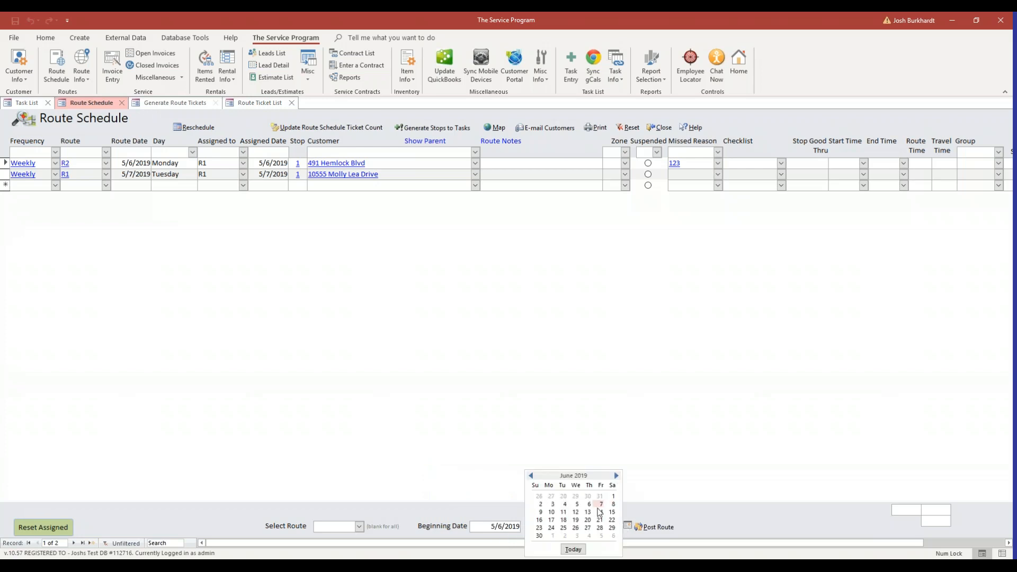
left_click(531, 476)
left_click(573, 549)
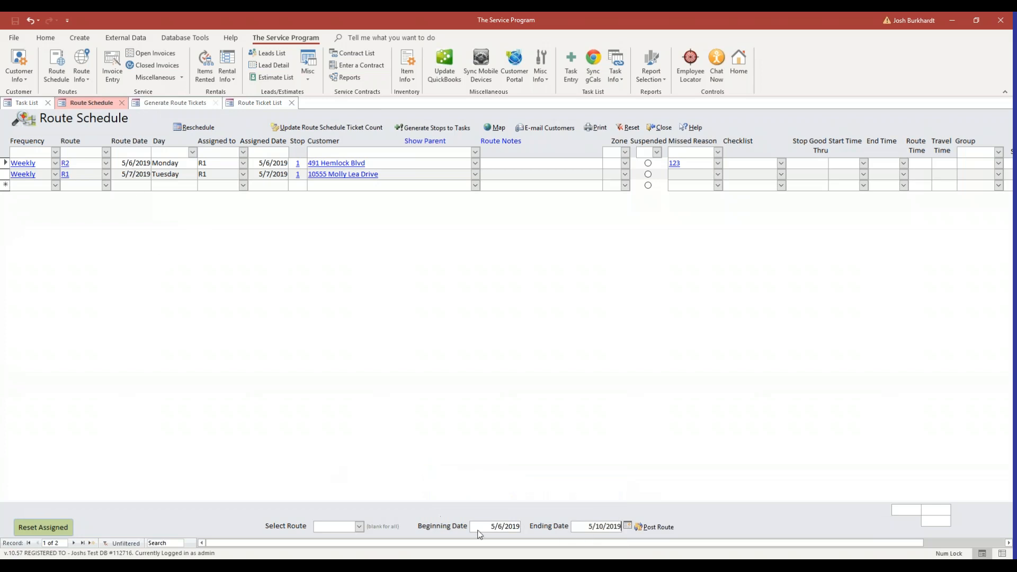
Post the route without resetting suspended stops, and check the new route dates of both stops
left_click(656, 527)
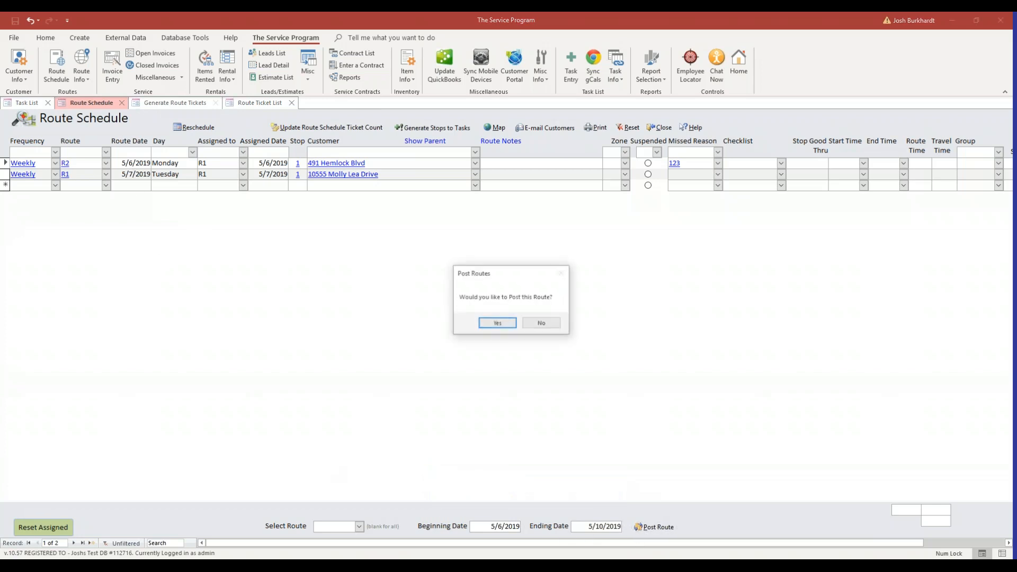
left_click(507, 322)
left_click(536, 322)
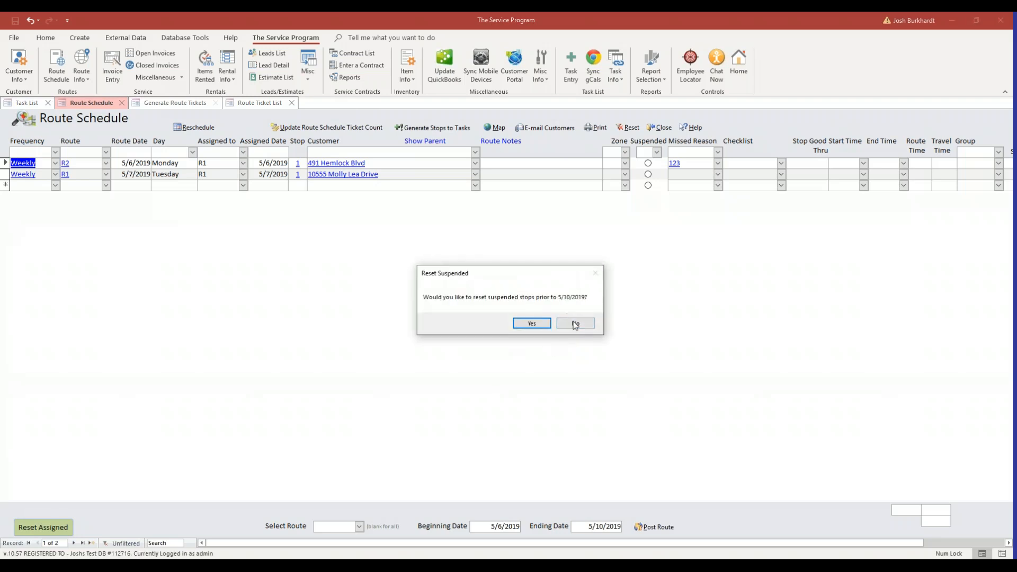
left_click(575, 324)
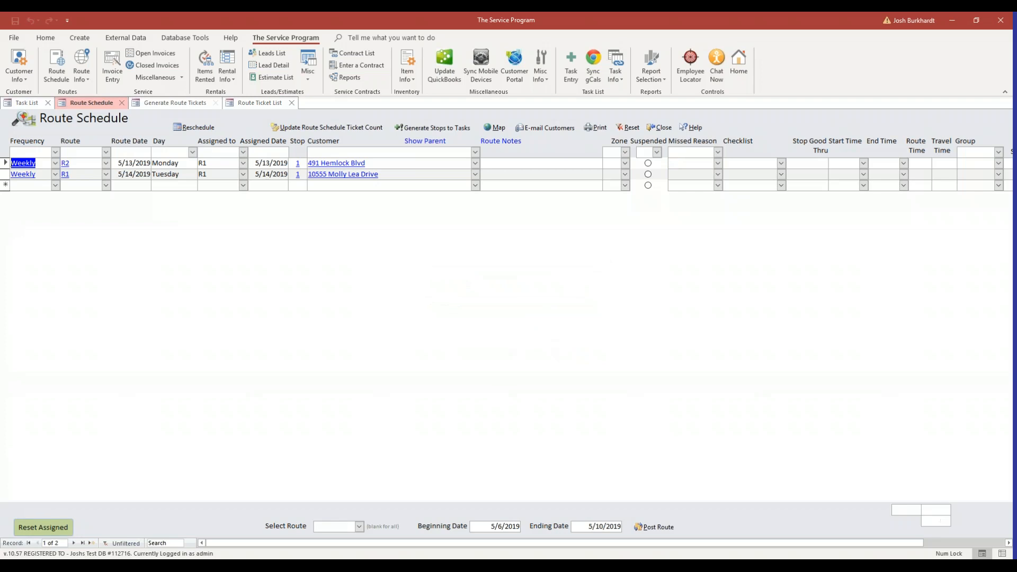
left_click_drag(129, 163, 150, 197)
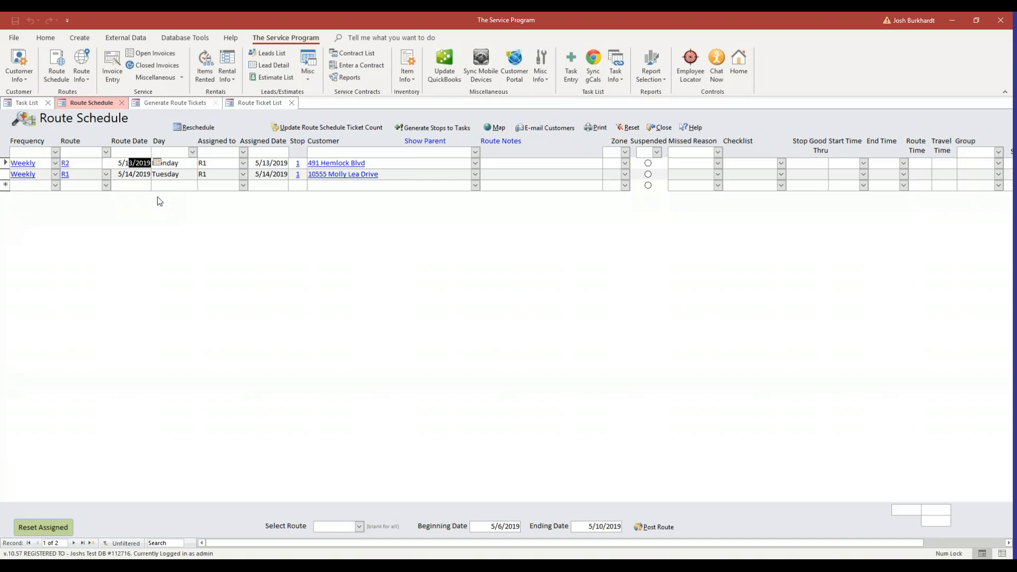
left_click(125, 173)
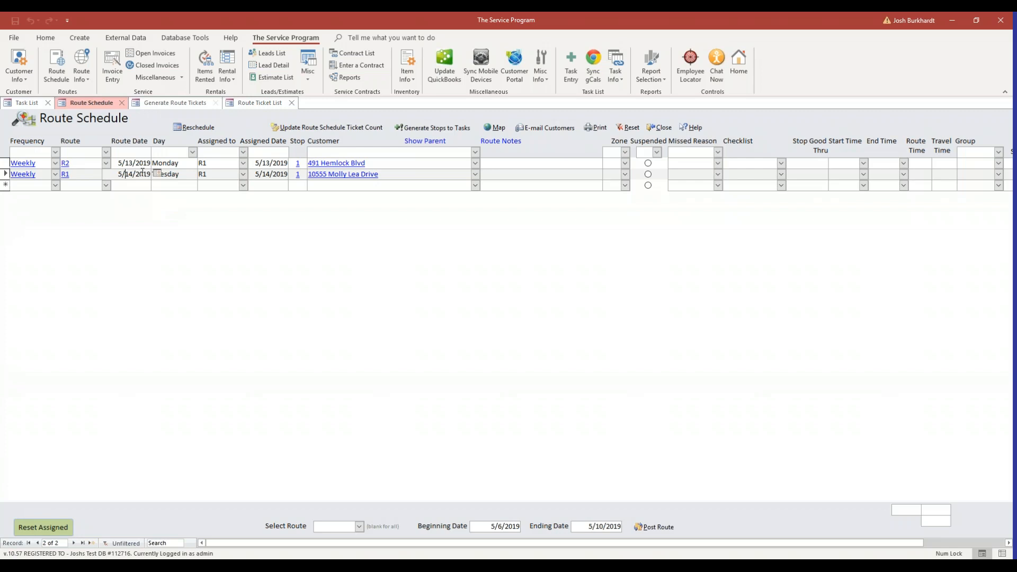
Close the route ticket list and return to the form for auto-generating route tickets
left_click(258, 104)
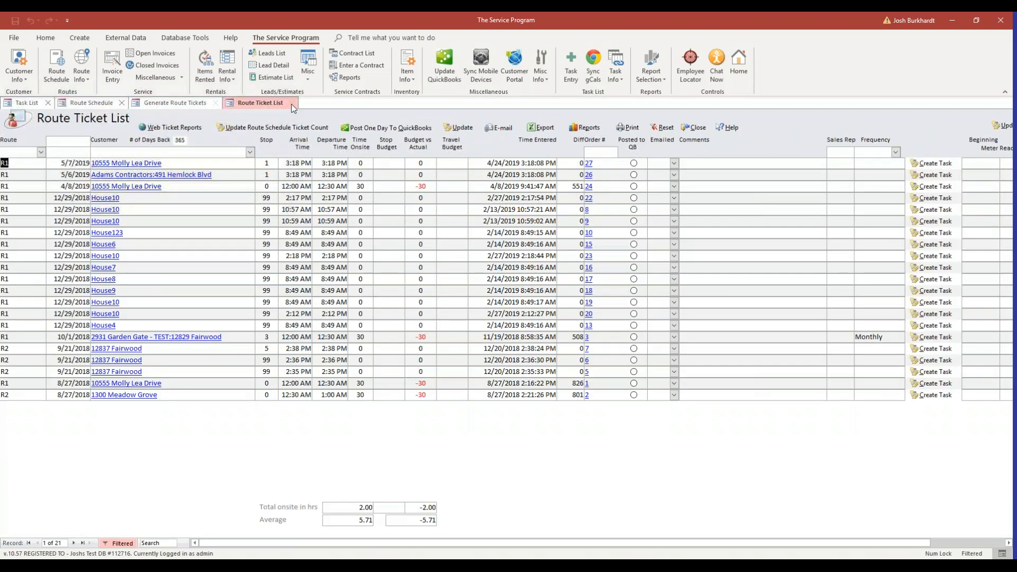
left_click(291, 104)
left_click(90, 79)
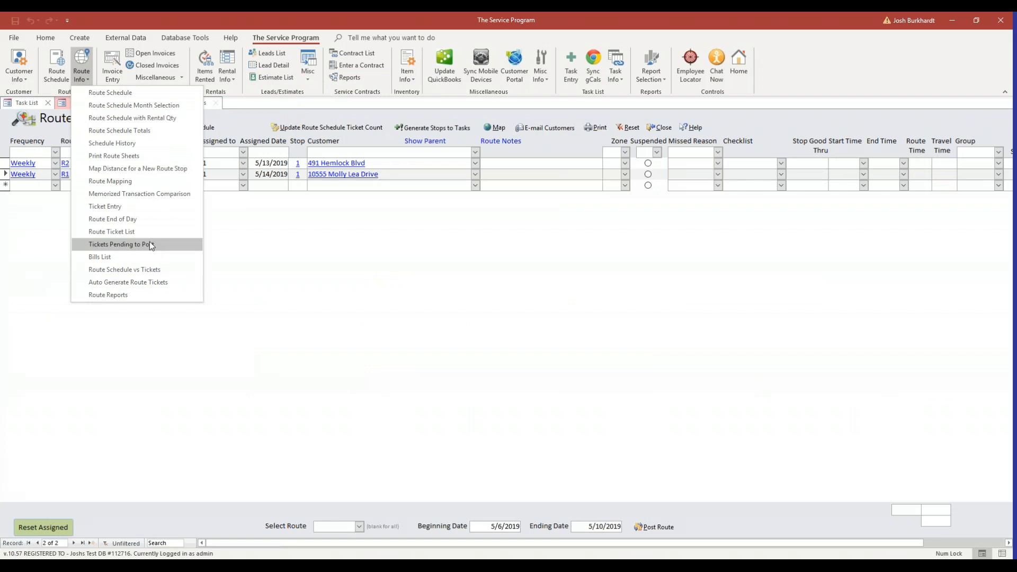
left_click(141, 286)
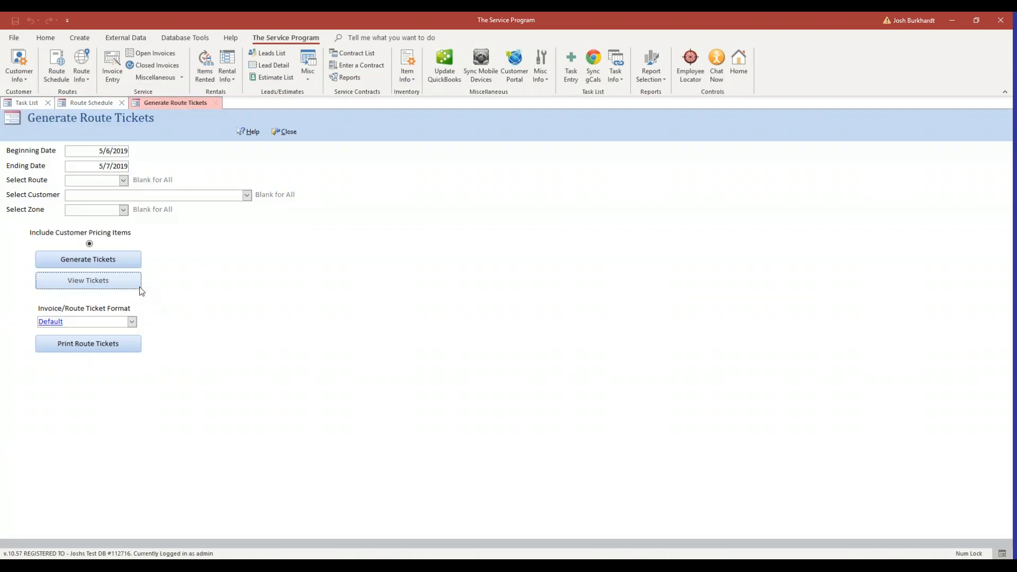
Set the ticket generation range to begin on 5/13/2019 and end on 5/14/2019
left_click_drag(99, 151, 181, 163)
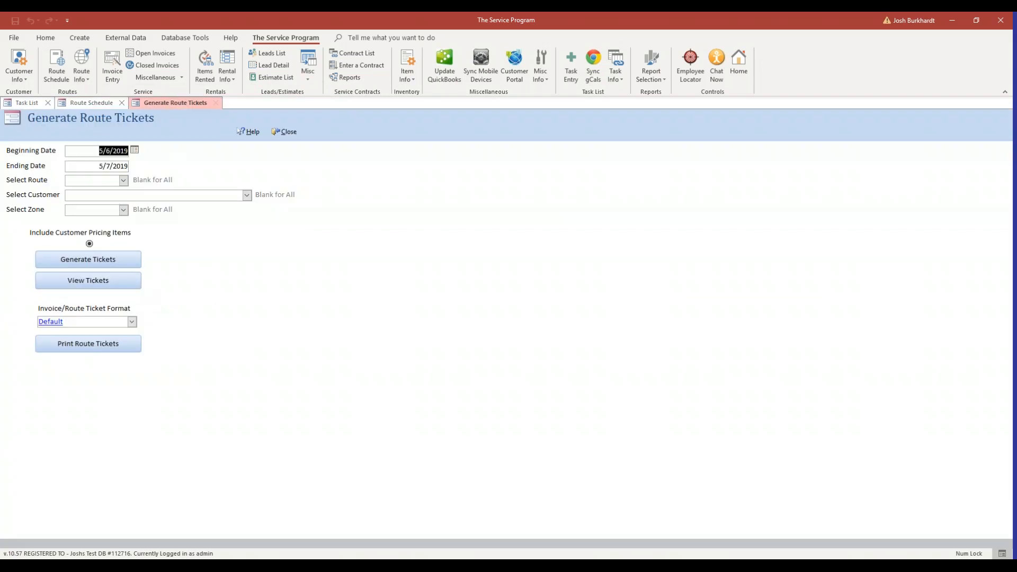
type("5/13/2019")
key("Tab")
left_click(135, 166)
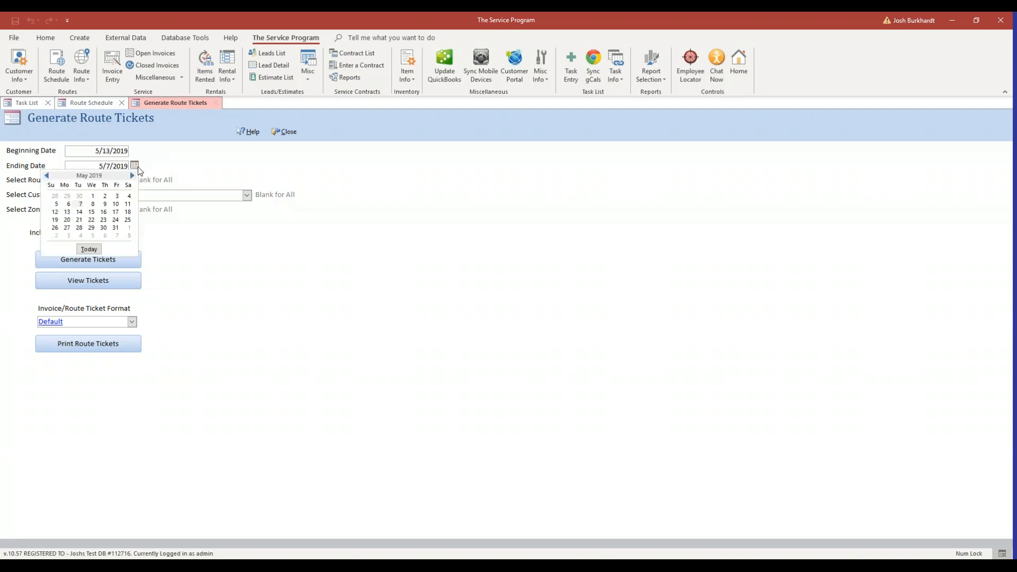
left_click(79, 212)
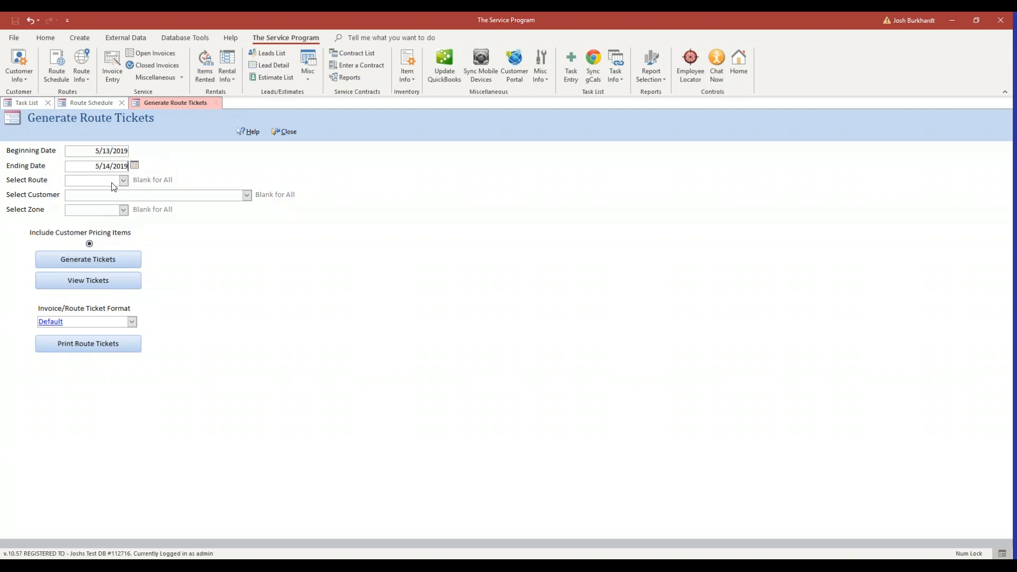
Generate the route tickets for 5/13/2019 and 5/14/2019, and check the new tickets' dates in the route ticket list
left_click(122, 258)
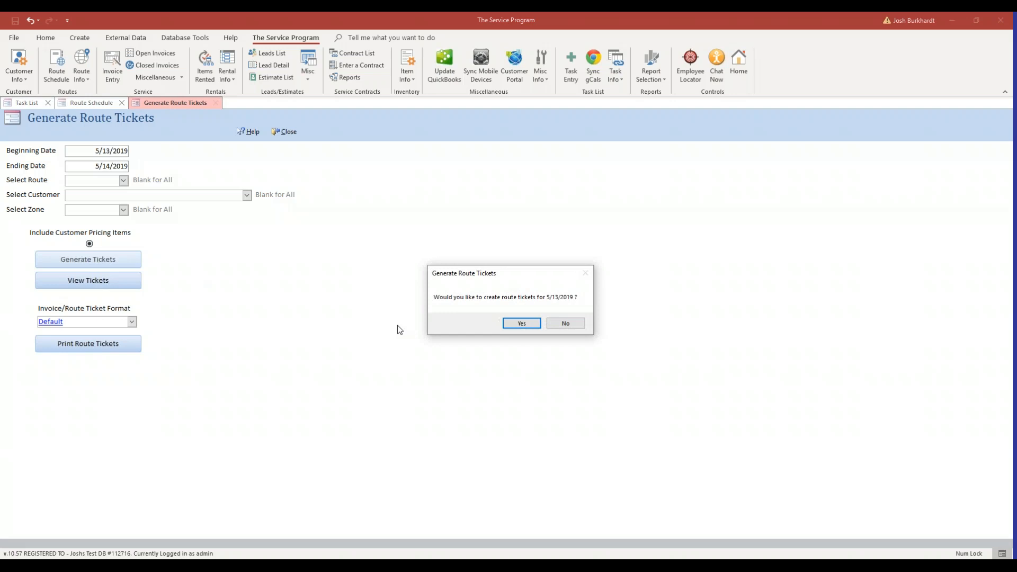
left_click(520, 323)
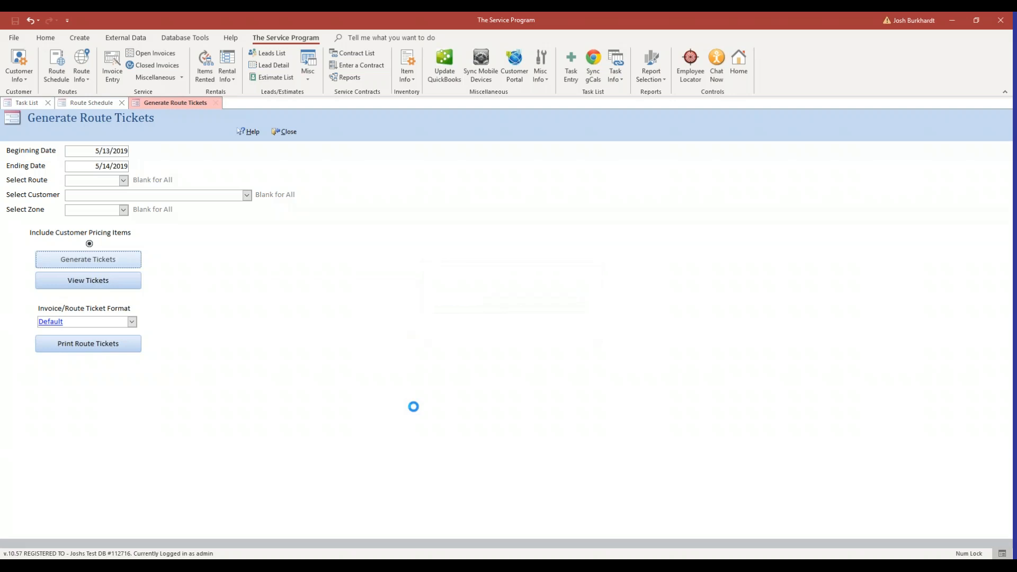
left_click(521, 327)
left_click(115, 284)
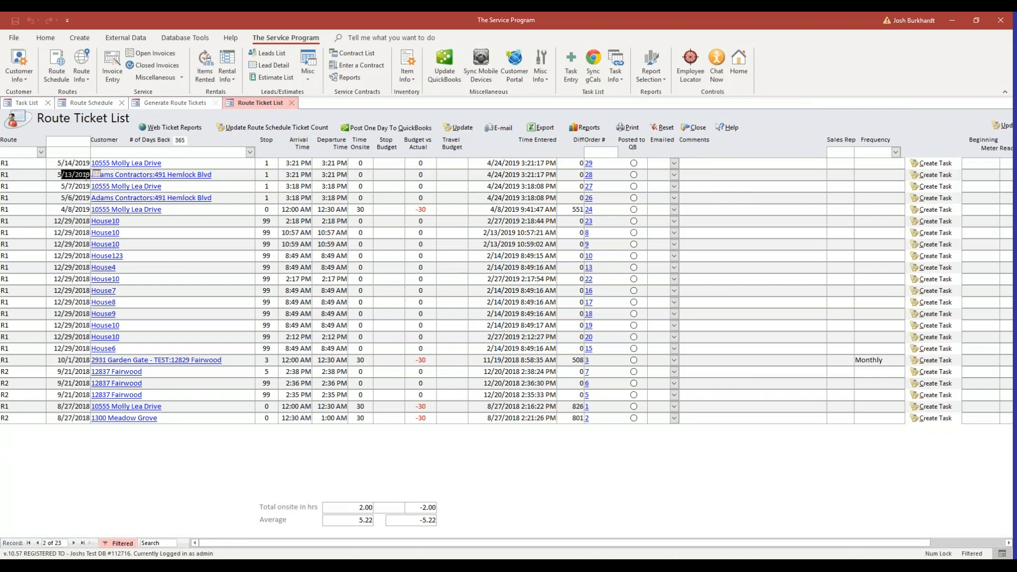
double_click(67, 163)
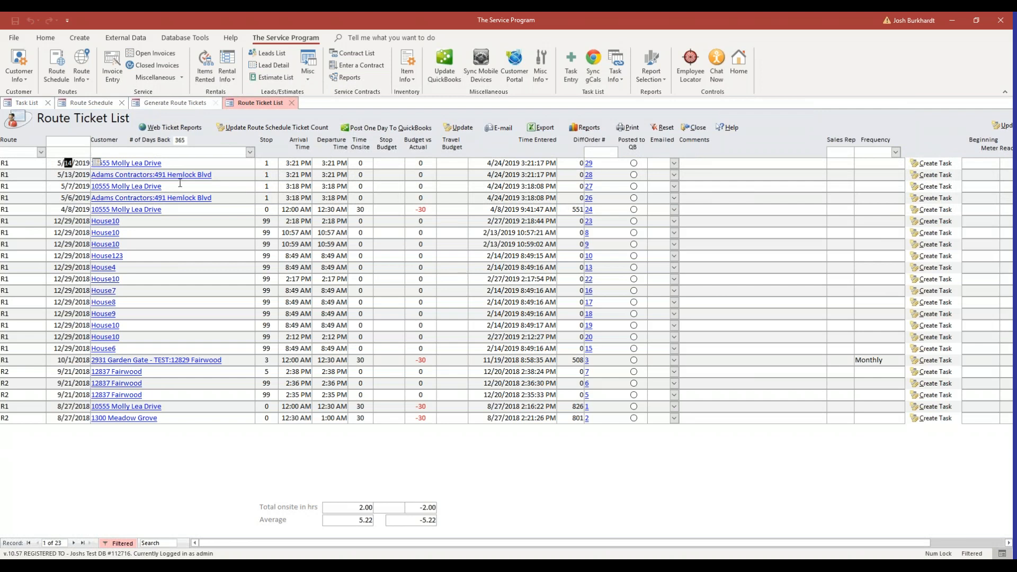